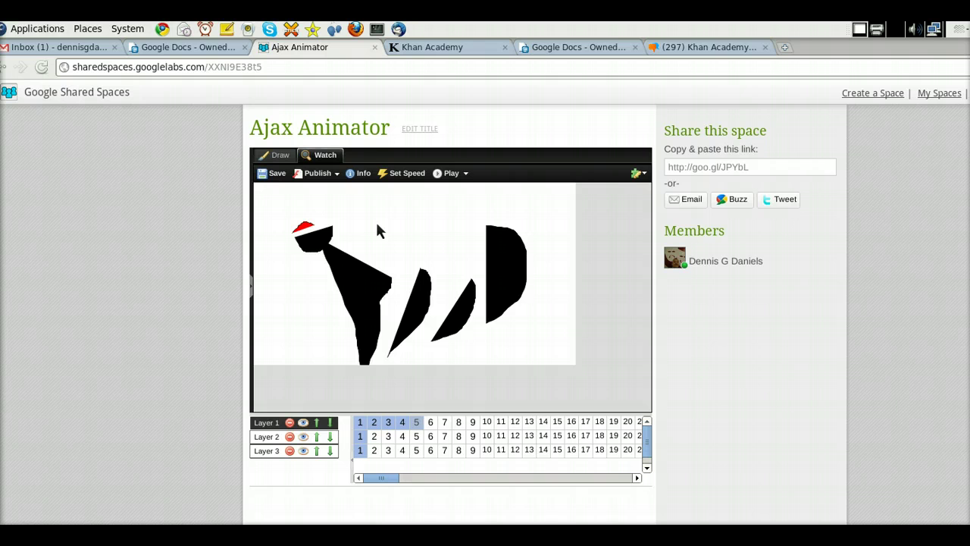
Expand the drawing toolbox from the canvas's left edge while frame 5 is showing
left_click(250, 290)
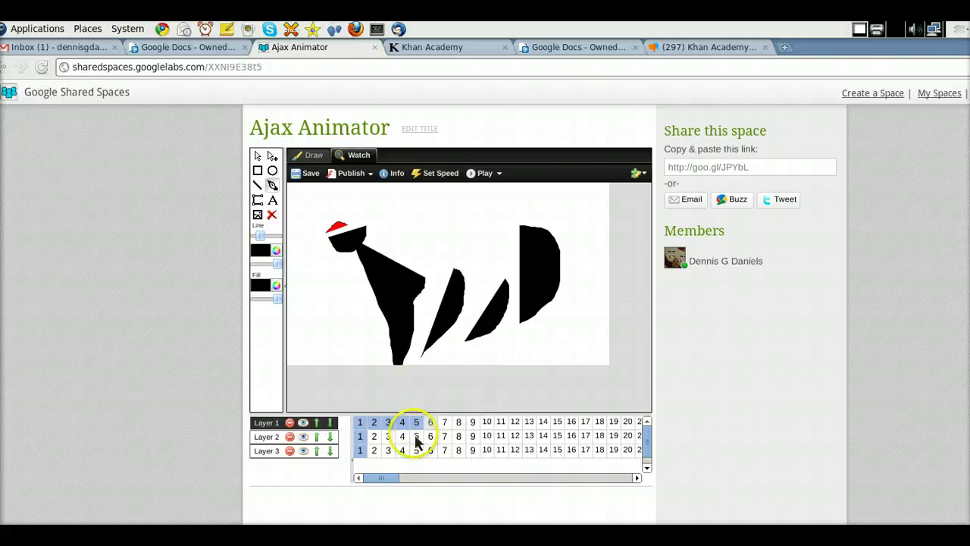
Step back through frames 4, 3, 2 and 1, jump to frame 5, then return to frame 1
left_click(408, 432)
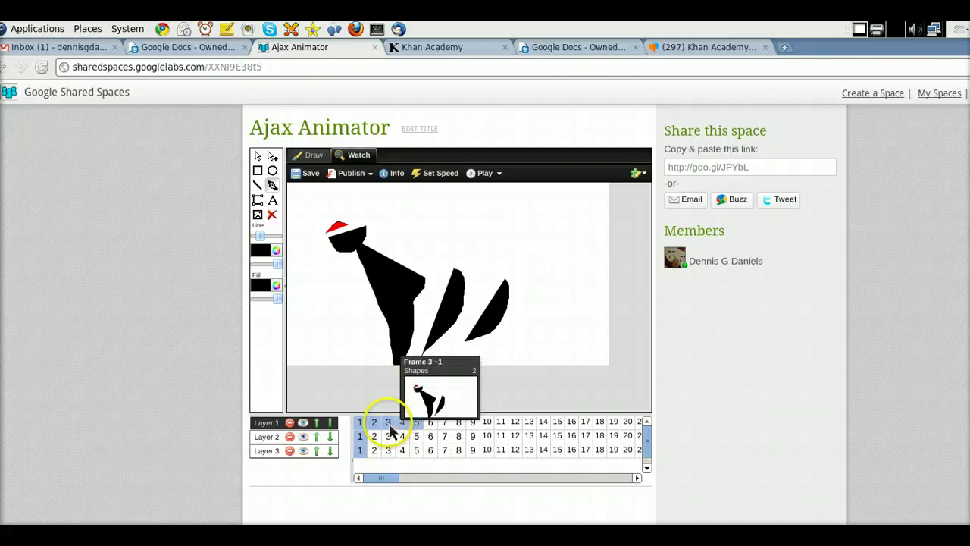
left_click(388, 435)
left_click(363, 427)
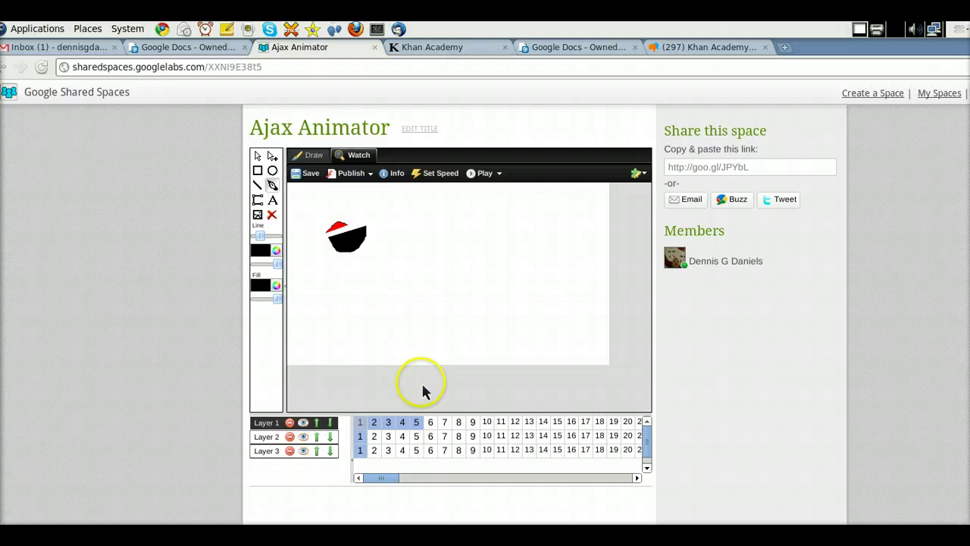
left_click(417, 426)
left_click(402, 429)
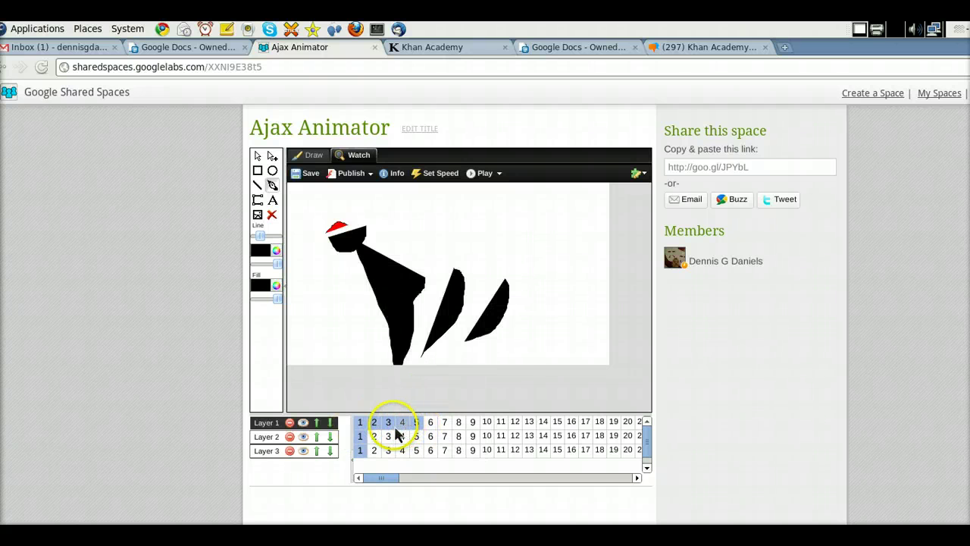
left_click(374, 430)
left_click(360, 429)
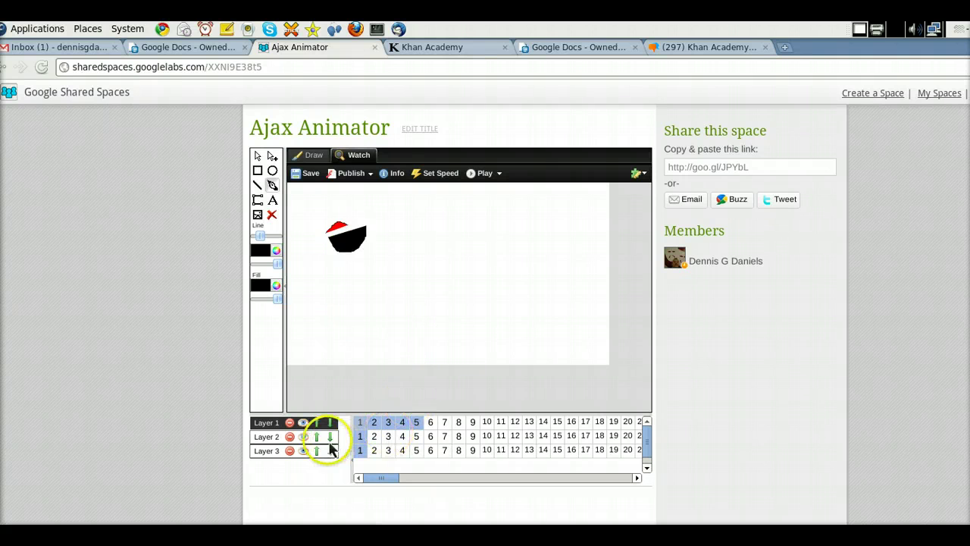
Select a layer and answer the Layer 2 deletion prompt, keeping three layers
left_click(304, 438)
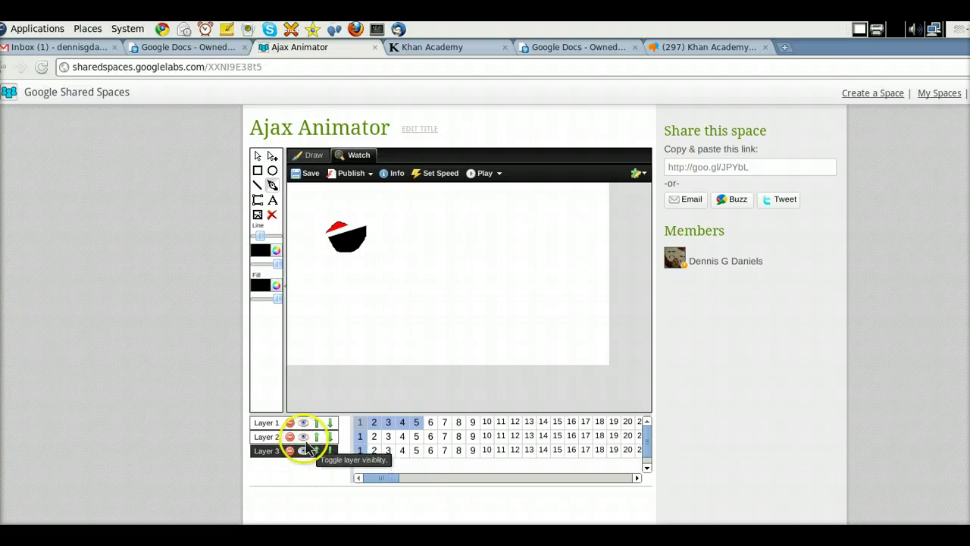
left_click(289, 438)
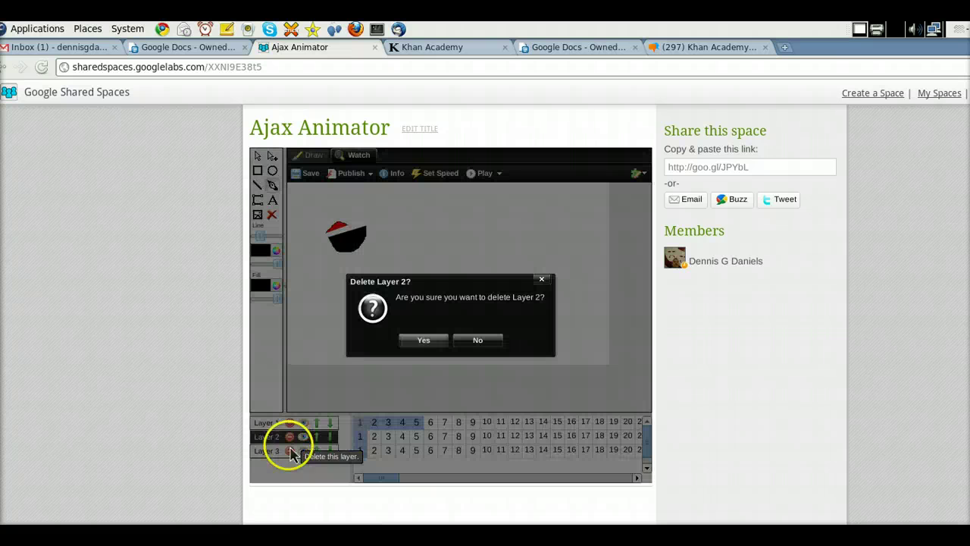
left_click(425, 341)
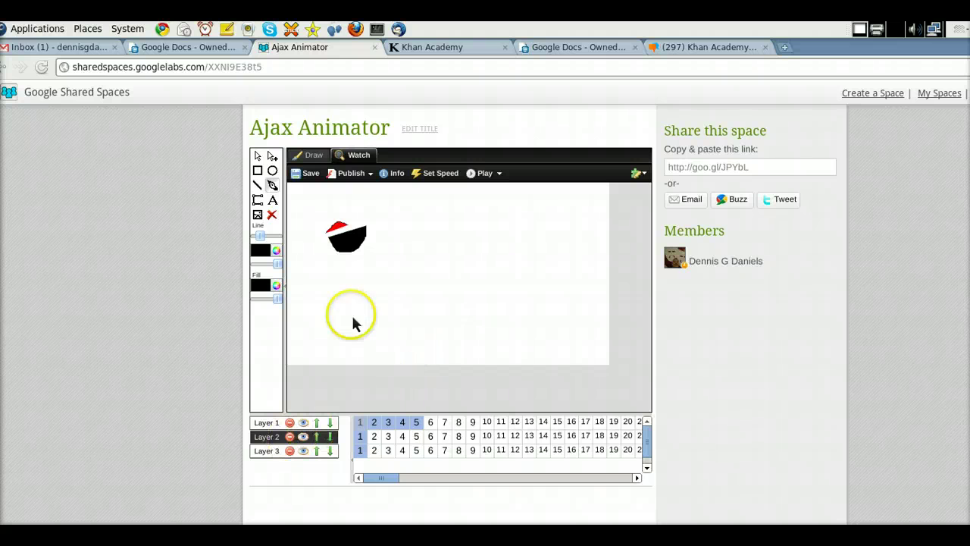
Show a later frame with the full drawing and browse Publish (More) formats without choosing one
left_click(447, 430)
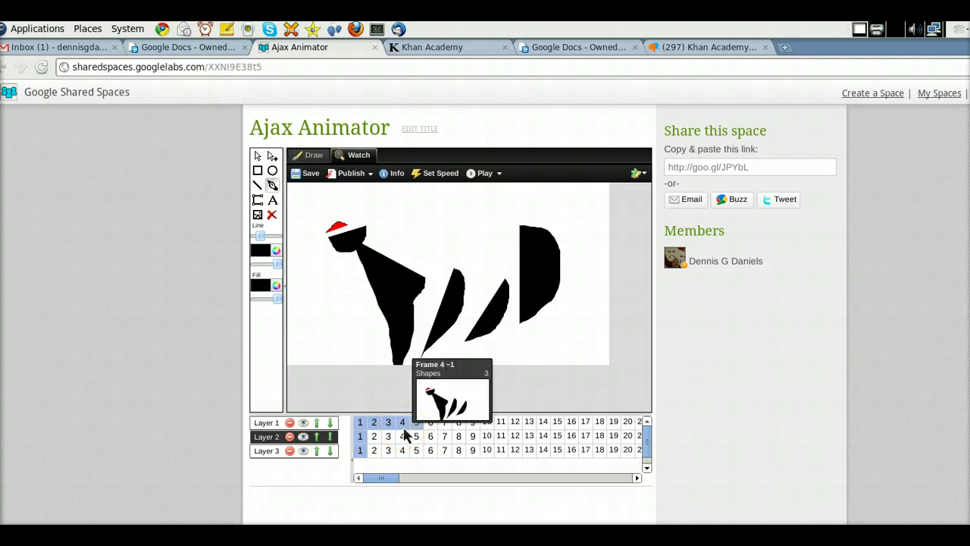
left_click(637, 178)
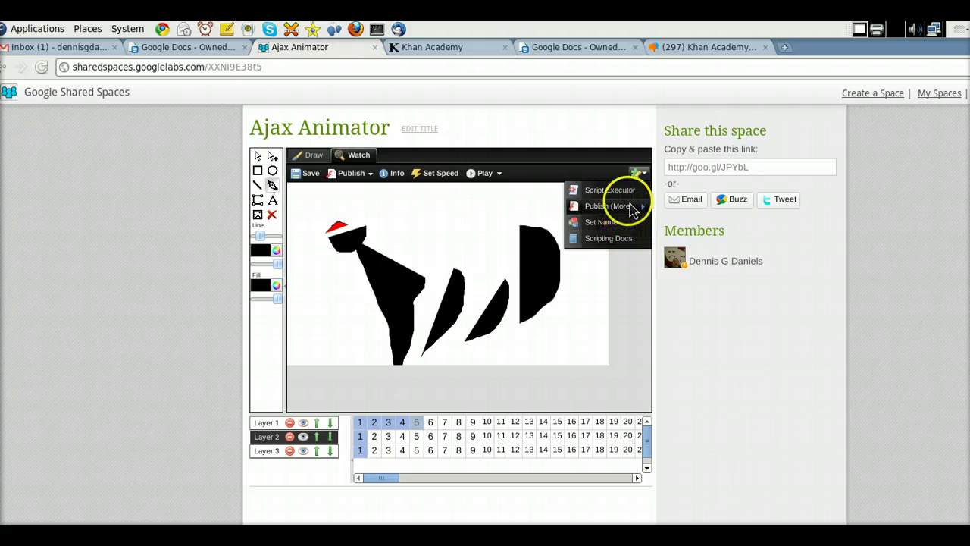
left_click(632, 211)
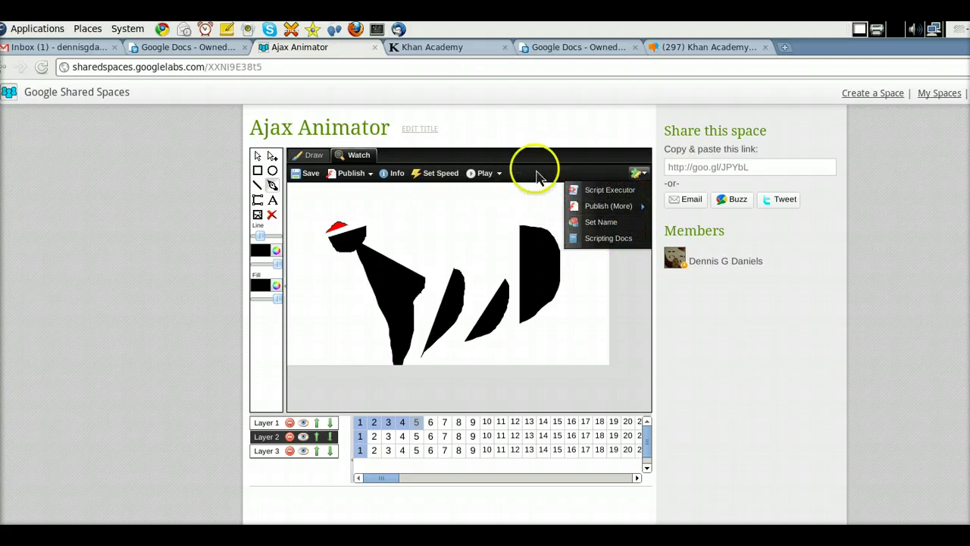
left_click(602, 176)
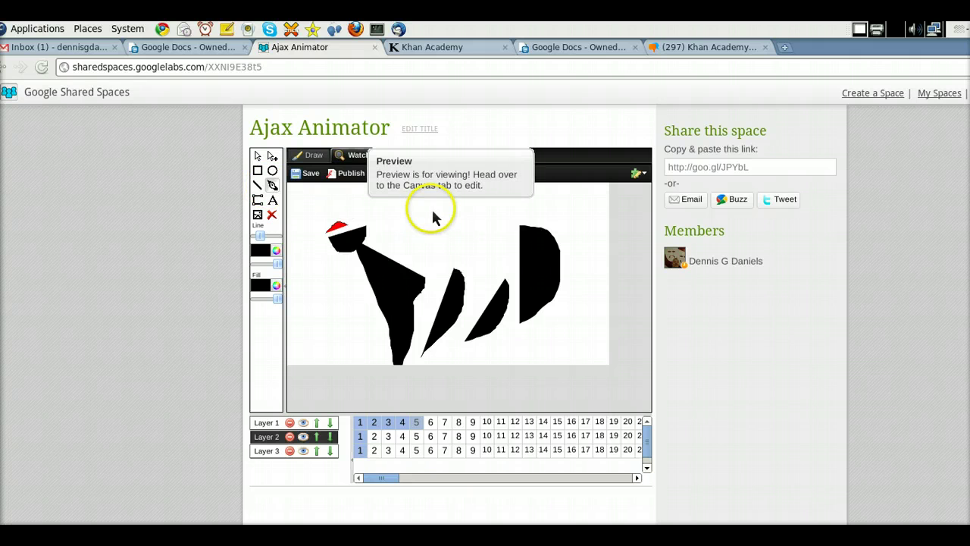
In Draw mode, select Layer 1, scrub back to the head-only frame, and add a fourth layer
left_click(315, 160)
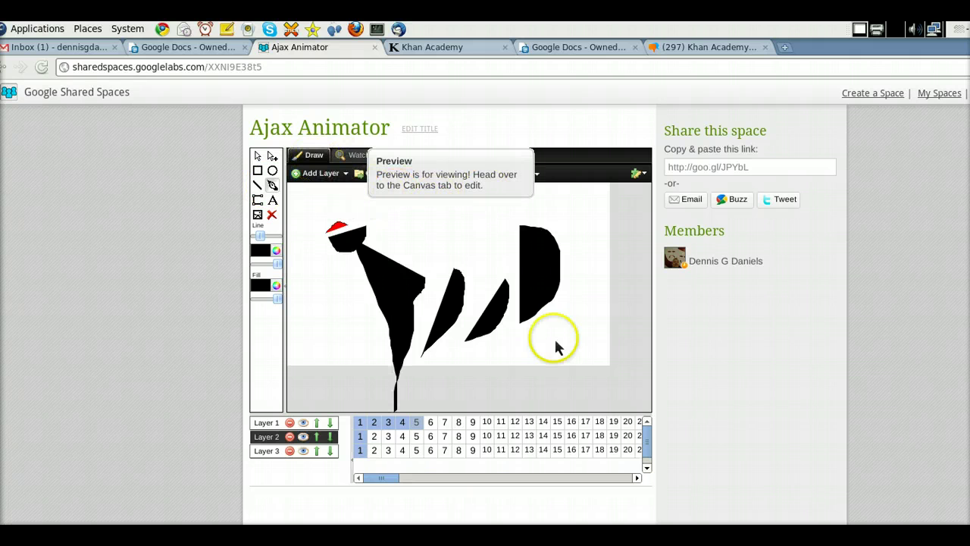
left_click(430, 423)
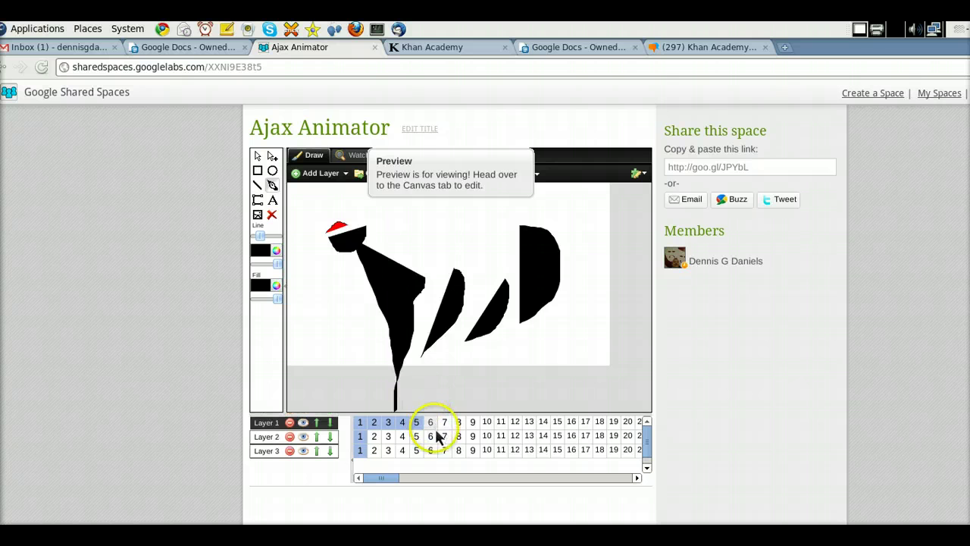
mouse_move(402, 432)
left_mouse_down()
mouse_move(389, 433)
mouse_move(422, 433)
left_mouse_up()
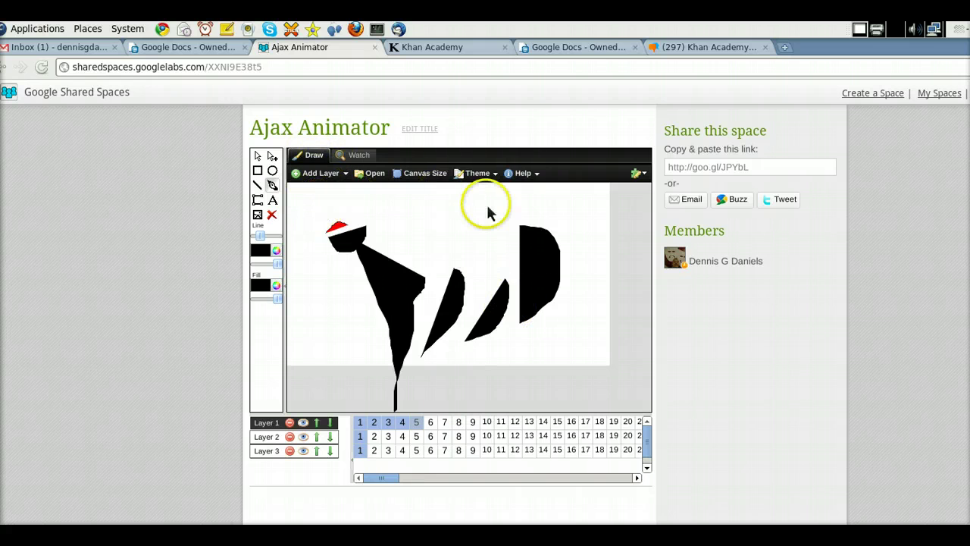
left_click(321, 174)
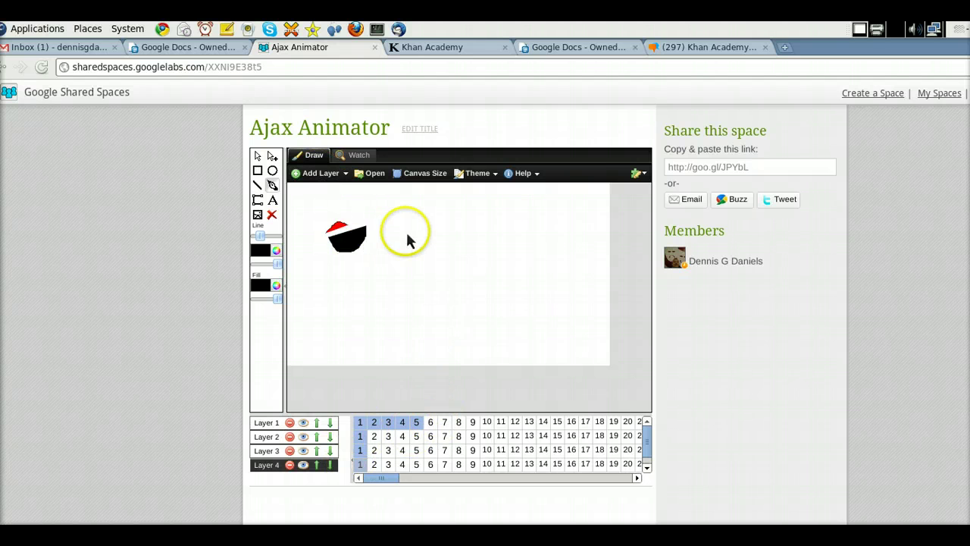
On Layer 1 frame 6, erase the D shape and the large body, leaving head and one blade
left_click(279, 423)
mouse_move(431, 422)
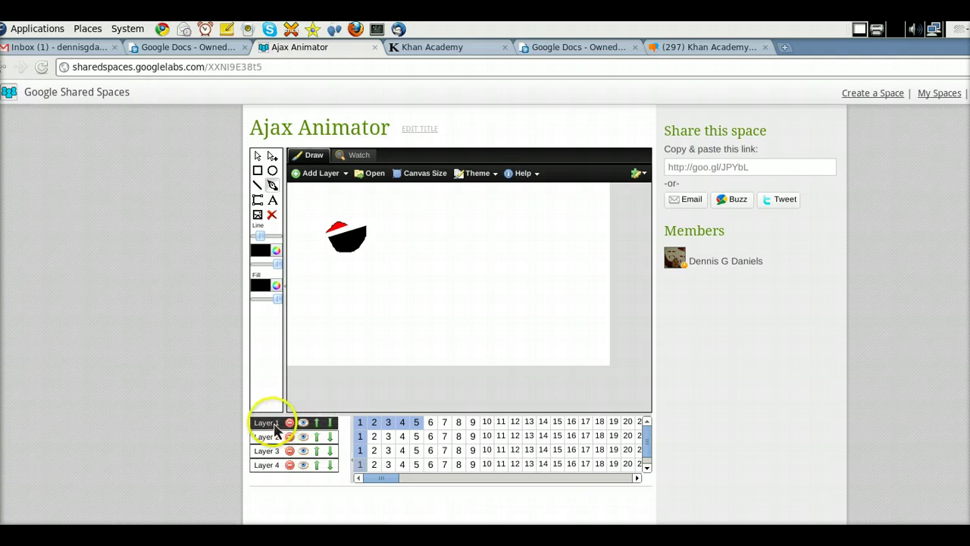
left_click(434, 428)
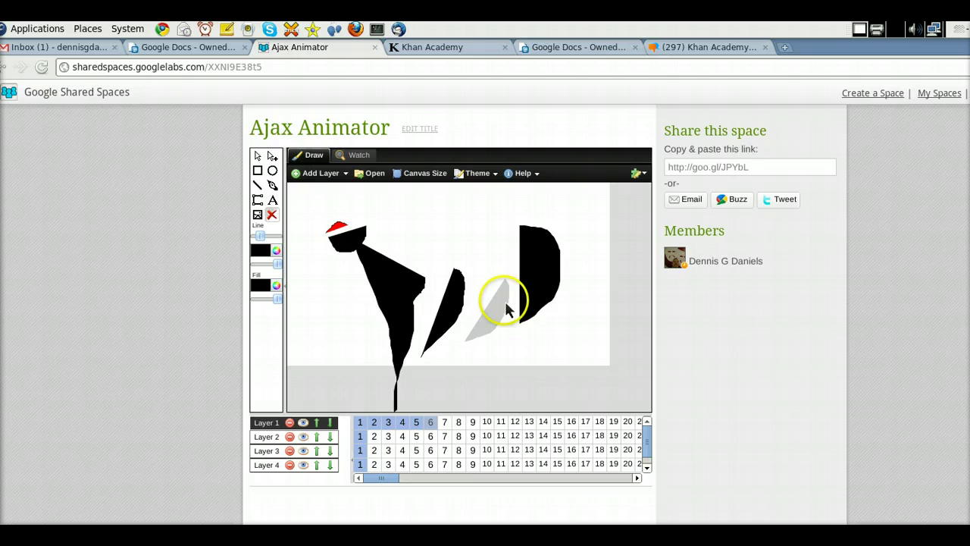
left_click(271, 214)
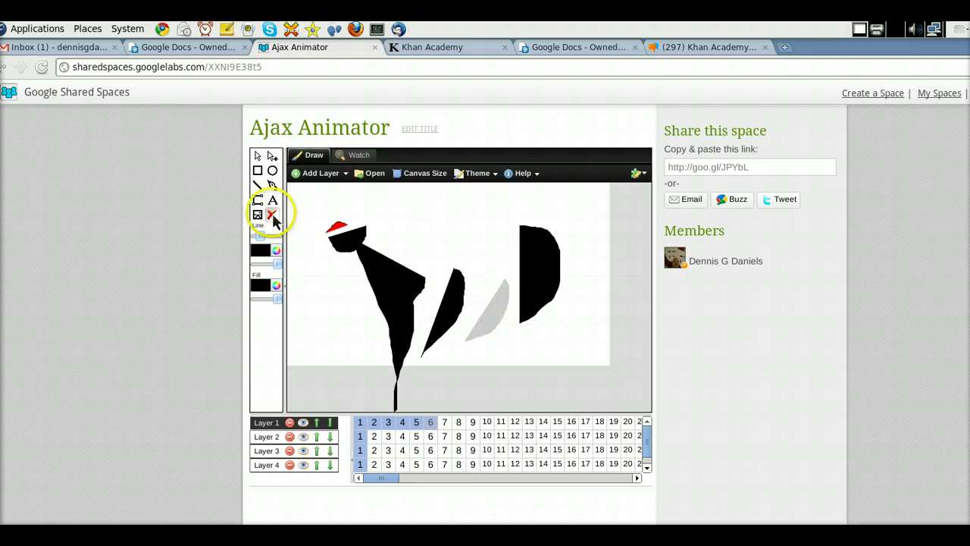
left_click(521, 271)
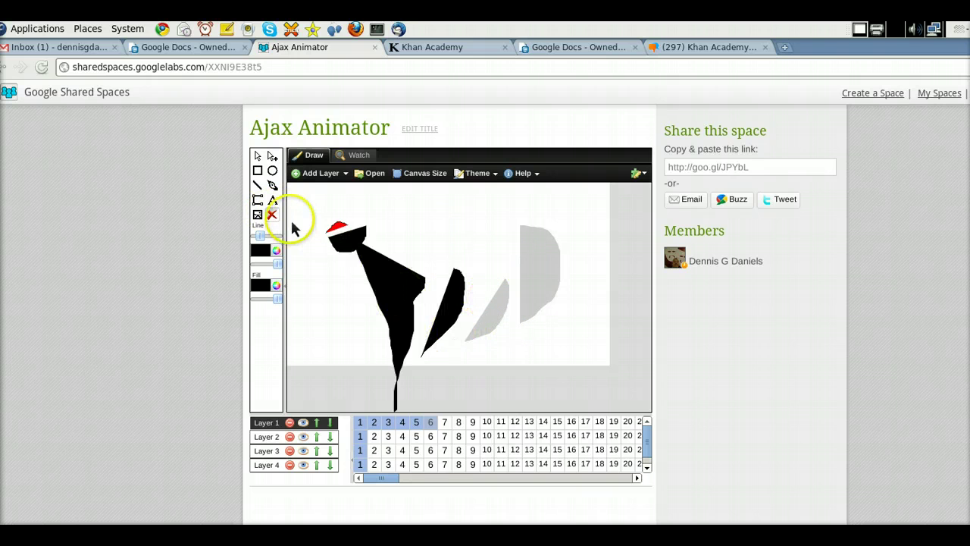
left_click(407, 310)
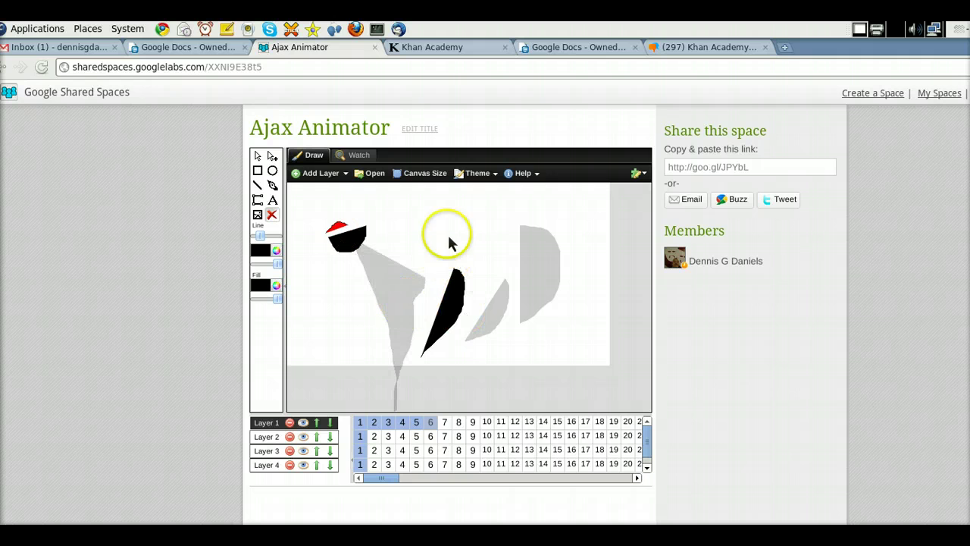
left_click(272, 184)
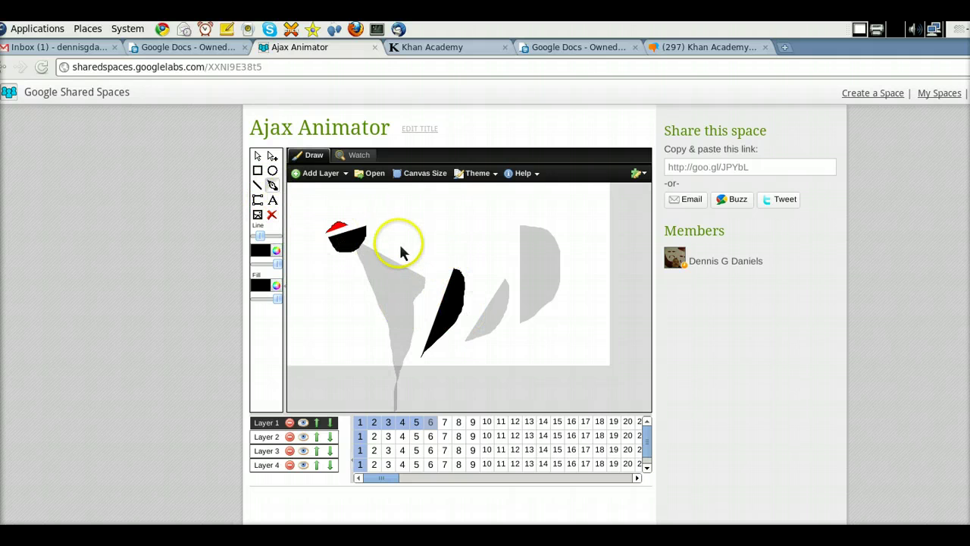
Sketch two strokes, then on frame 7 erase the lower, top and right slanted shapes
mouse_move(468, 245)
left_mouse_down()
mouse_move(502, 225)
mouse_move(465, 199)
mouse_move(450, 221)
mouse_move(457, 256)
mouse_move(488, 261)
left_mouse_up()
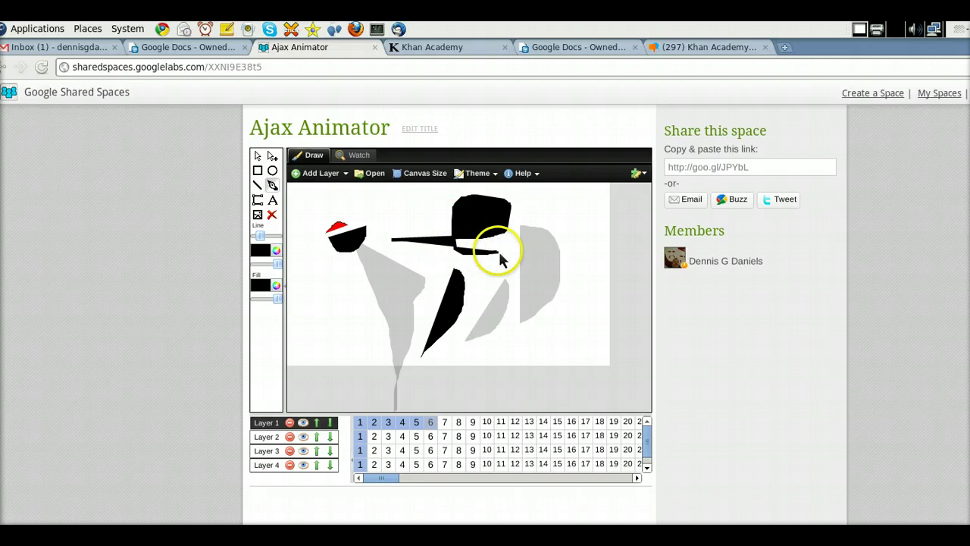
left_click_drag(559, 205, 596, 259)
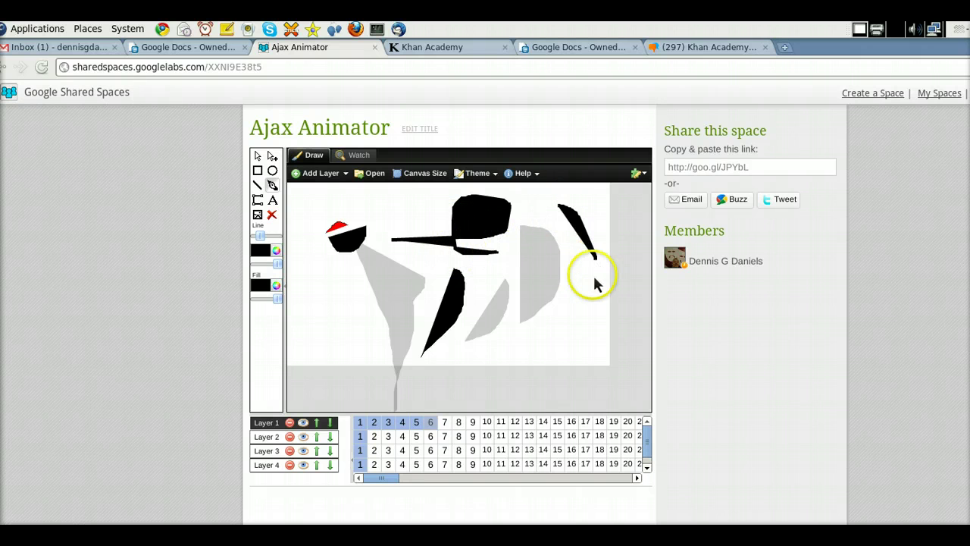
left_click(447, 426)
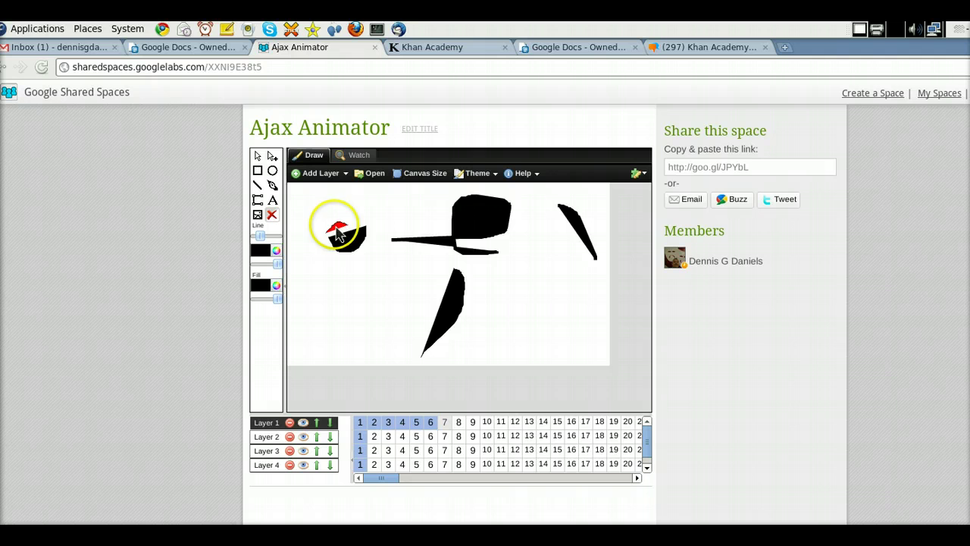
left_click(453, 312)
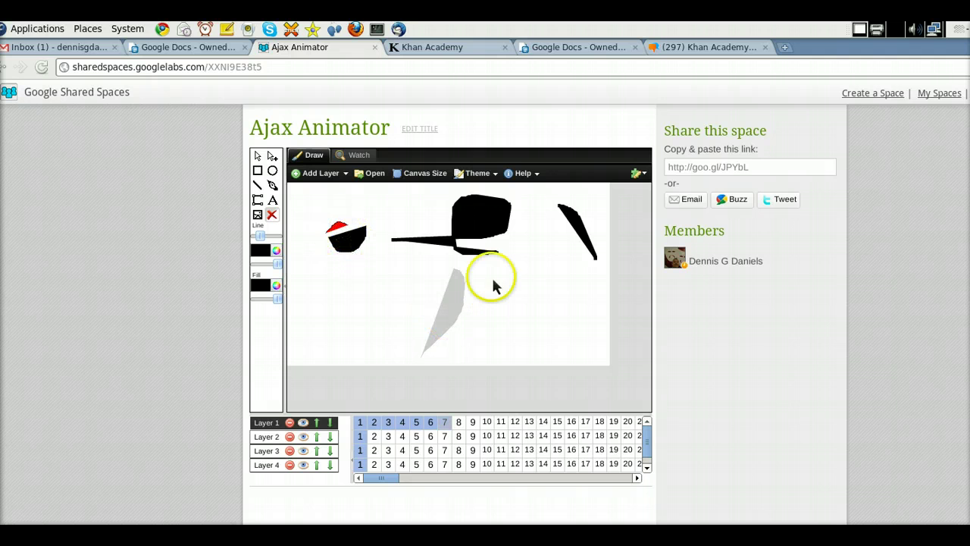
left_click(474, 218)
left_click(586, 235)
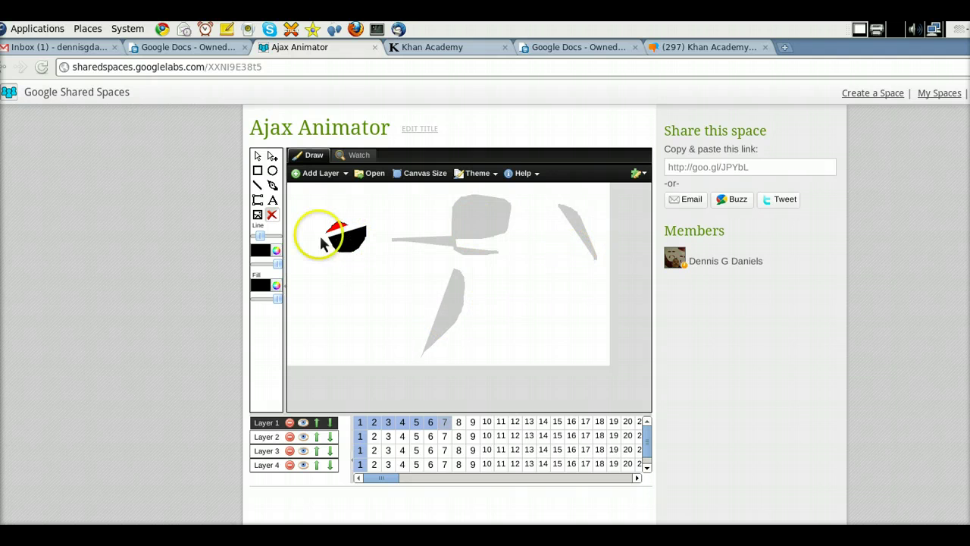
Pen-draw black shapes: a stroke, a dash, a long bar, a right blade and a large central triangle
left_click(273, 185)
left_click_drag(329, 210, 354, 275)
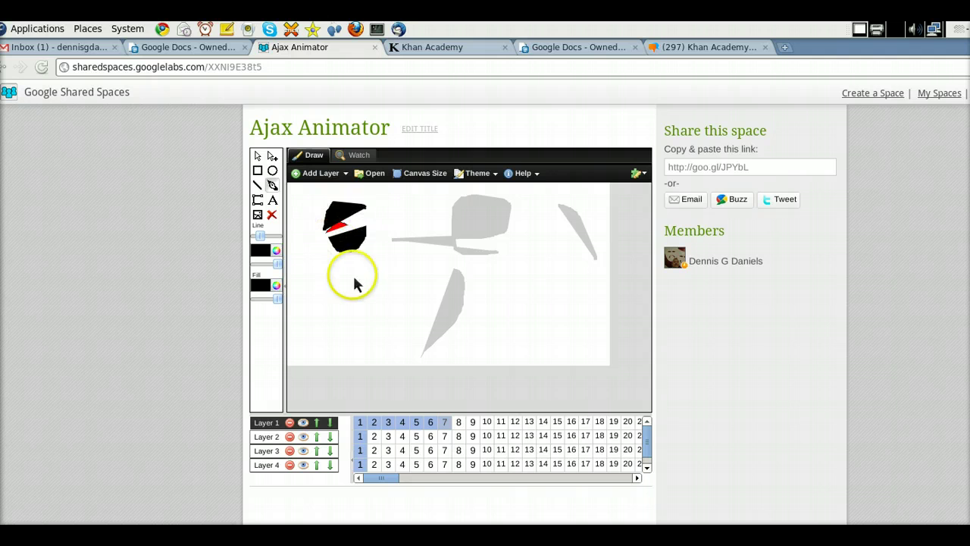
left_click(367, 300)
left_click_drag(470, 294, 485, 286)
left_click_drag(502, 320, 562, 244)
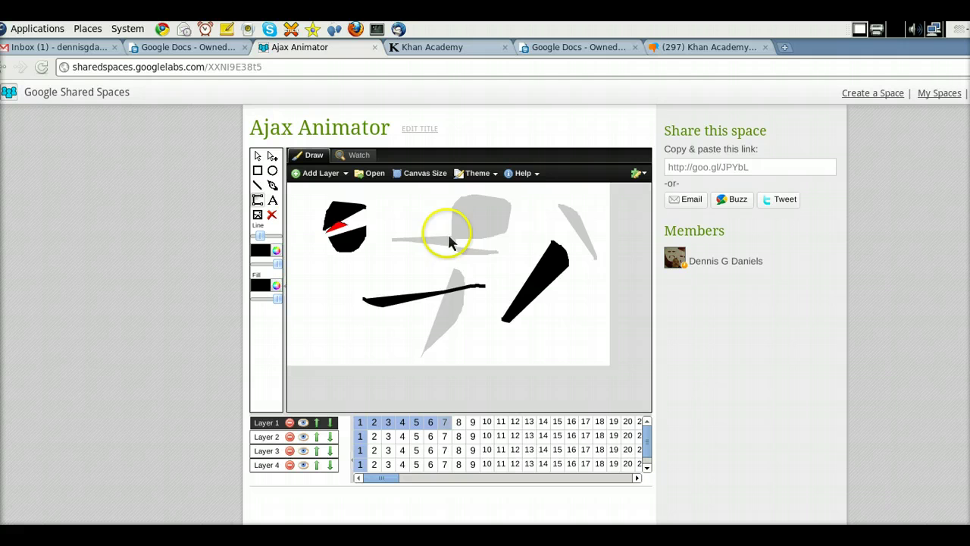
left_click_drag(450, 237, 513, 224)
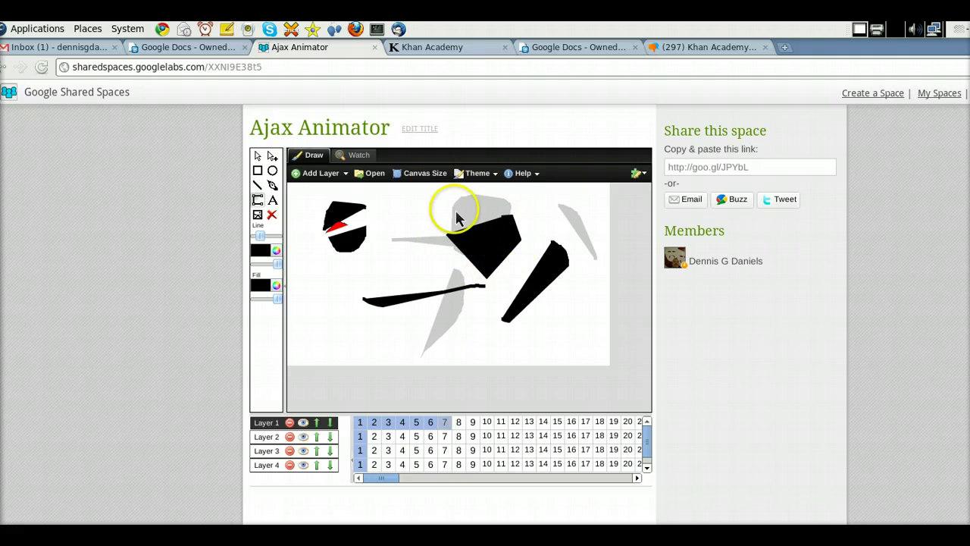
left_click_drag(513, 224, 422, 379)
mouse_move(403, 340)
left_mouse_down()
mouse_move(381, 350)
mouse_move(363, 320)
mouse_move(357, 336)
mouse_move(457, 362)
left_mouse_up()
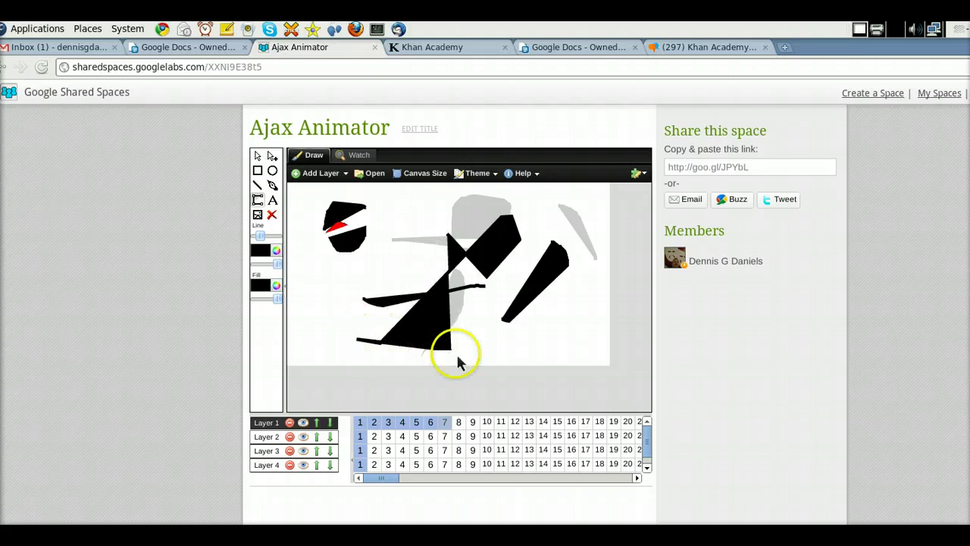
On frame 8, delete the left, lower and right black shapes including the slanted blade
left_click(460, 424)
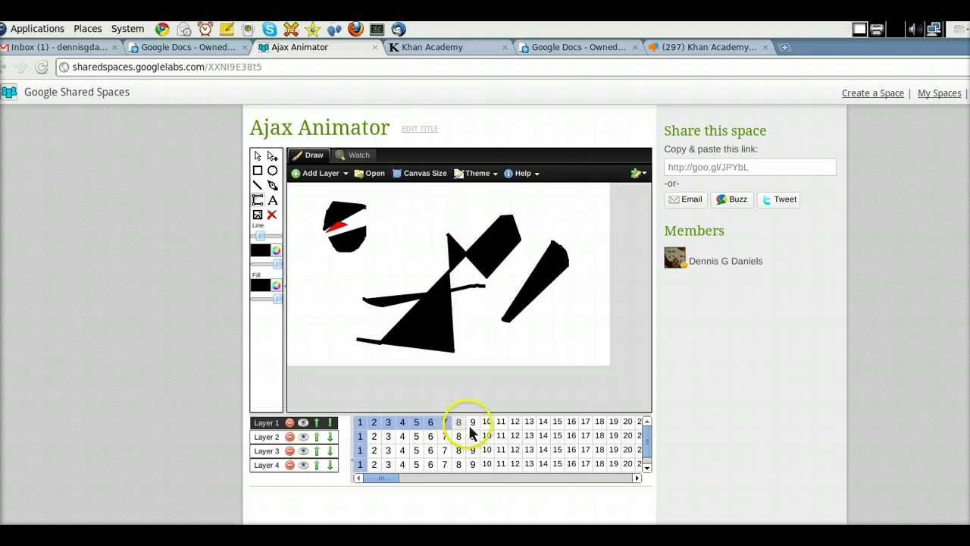
left_click(332, 221)
left_click(424, 306)
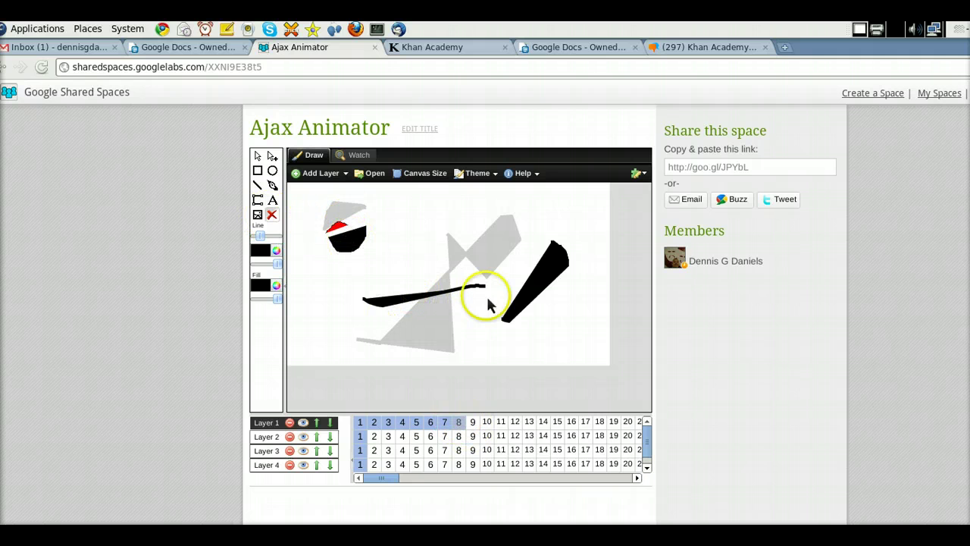
left_click(524, 307)
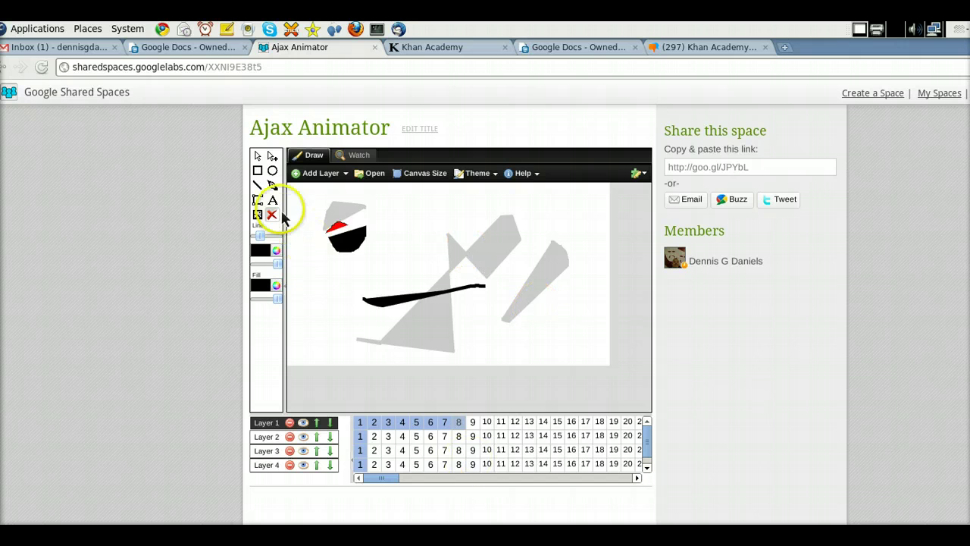
On frame 9, draw a solid black square right of the triangle with the Rectangle tool
left_click(472, 424)
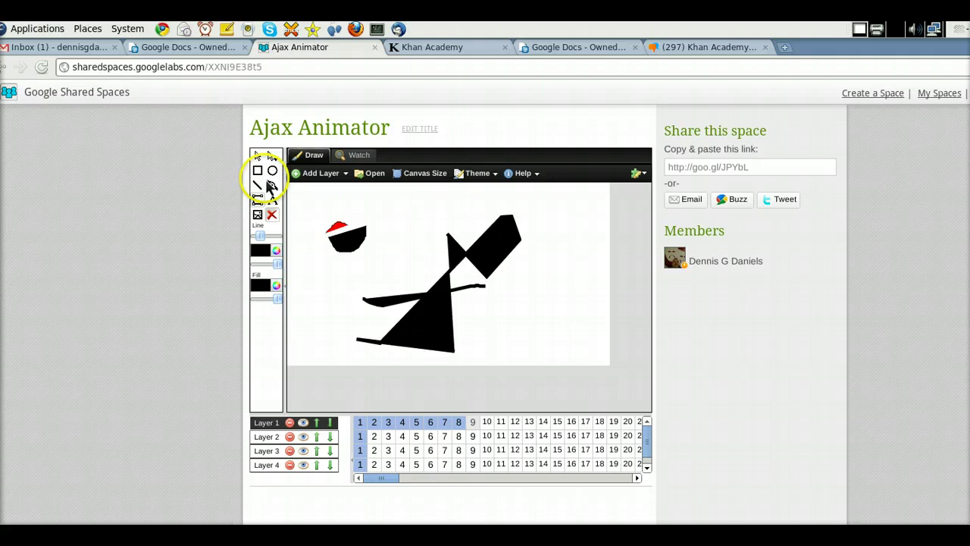
left_click(257, 170)
left_click_drag(499, 285, 544, 323)
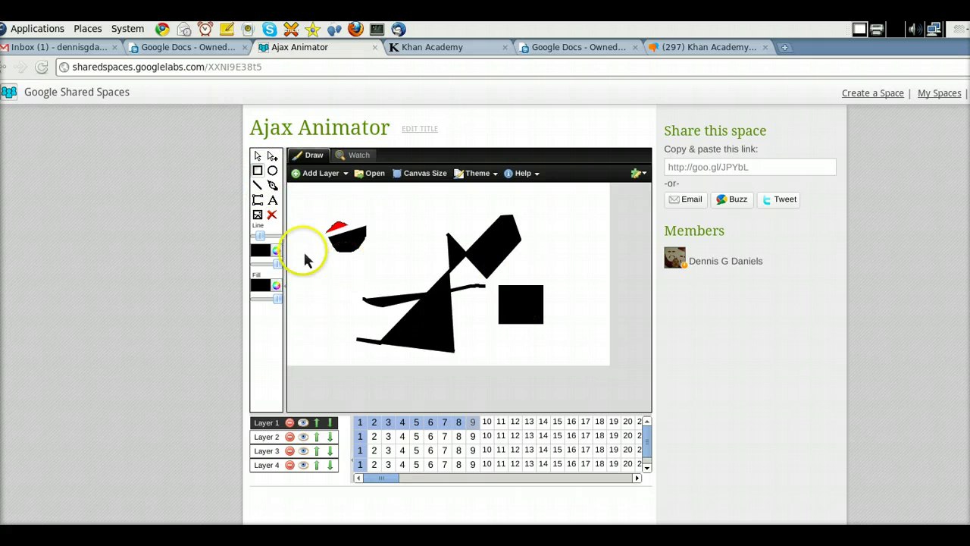
Draw a small orange-outlined black square, set the fill to cyan, and start the Watch preview
left_click(279, 254)
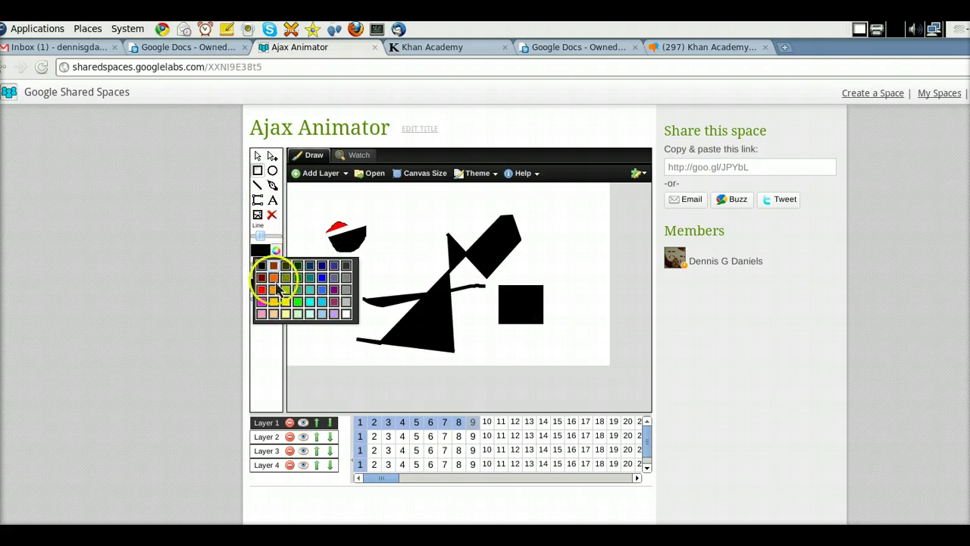
left_click(278, 288)
left_click_drag(391, 214, 411, 232)
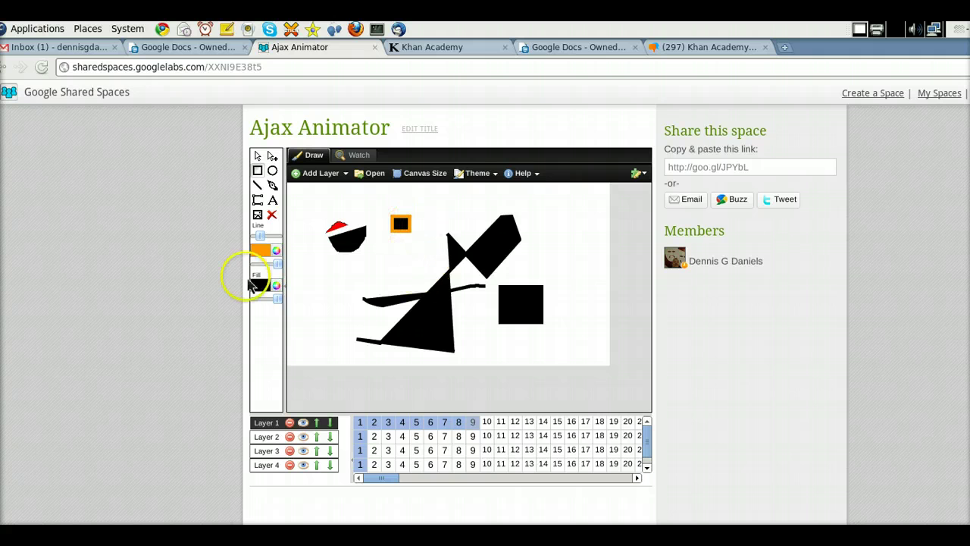
left_click(277, 286)
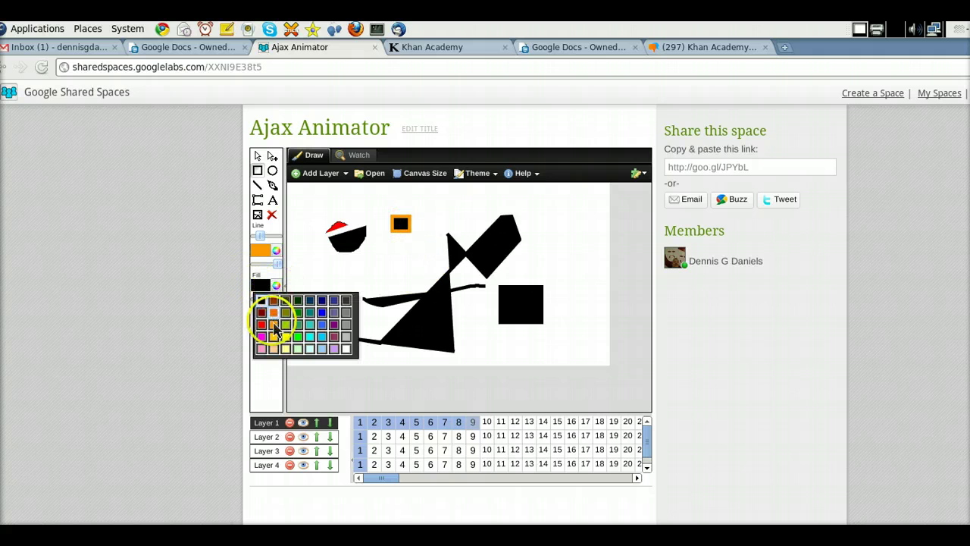
left_click(314, 329)
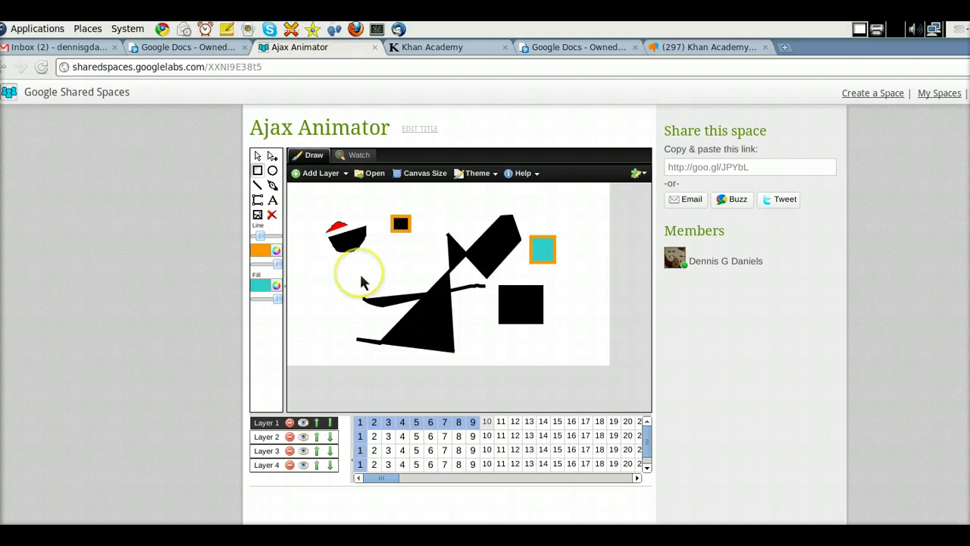
left_click(356, 154)
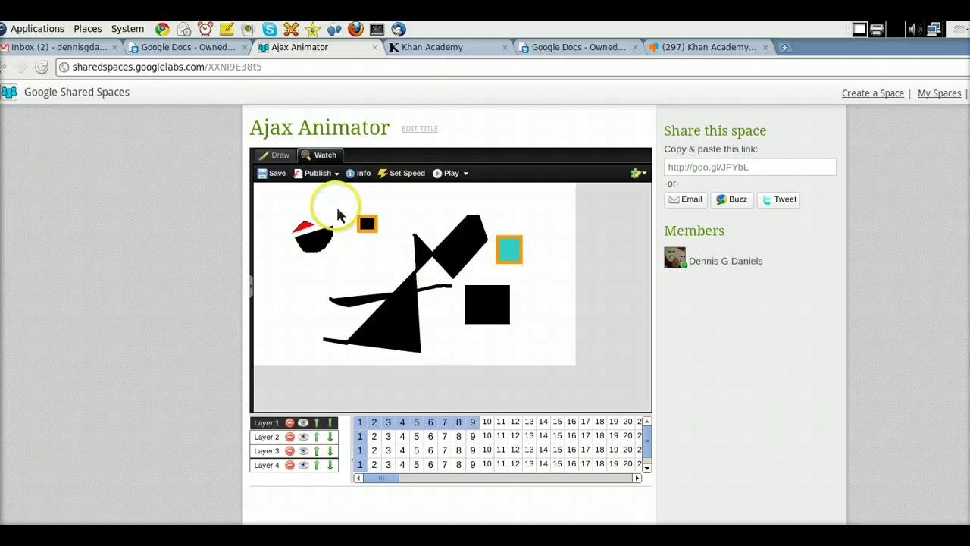
left_click(277, 173)
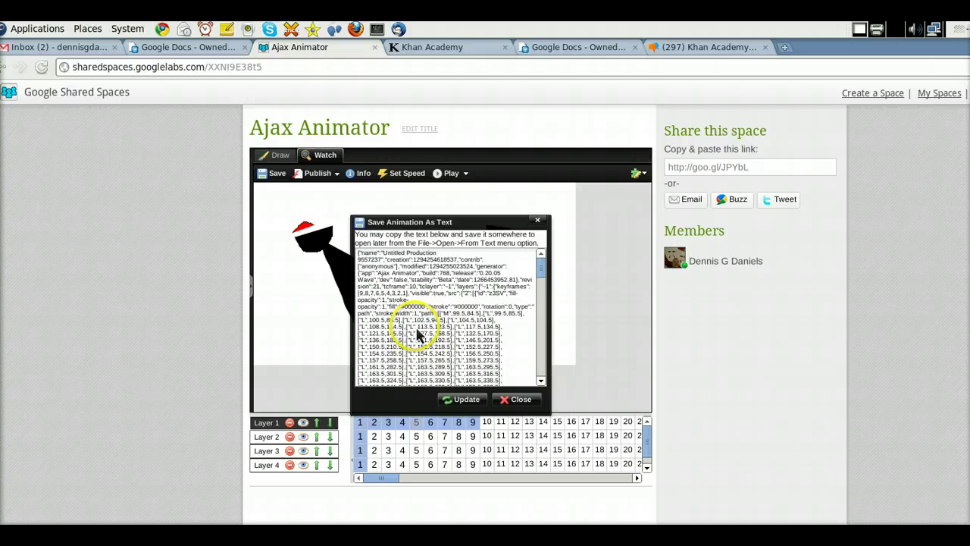
left_click(520, 399)
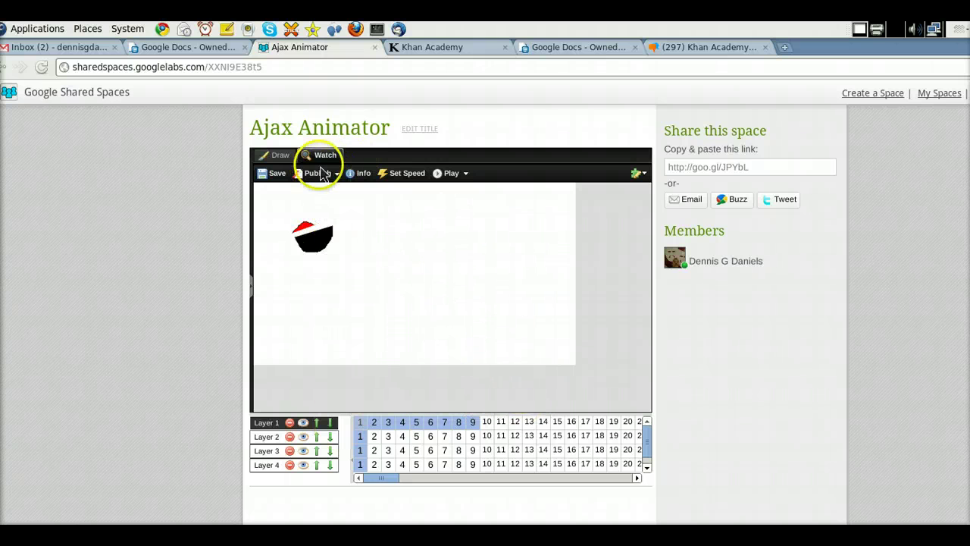
Toggle Draw and Watch, play the animation, and publish it as an animated GIF
left_click(285, 155)
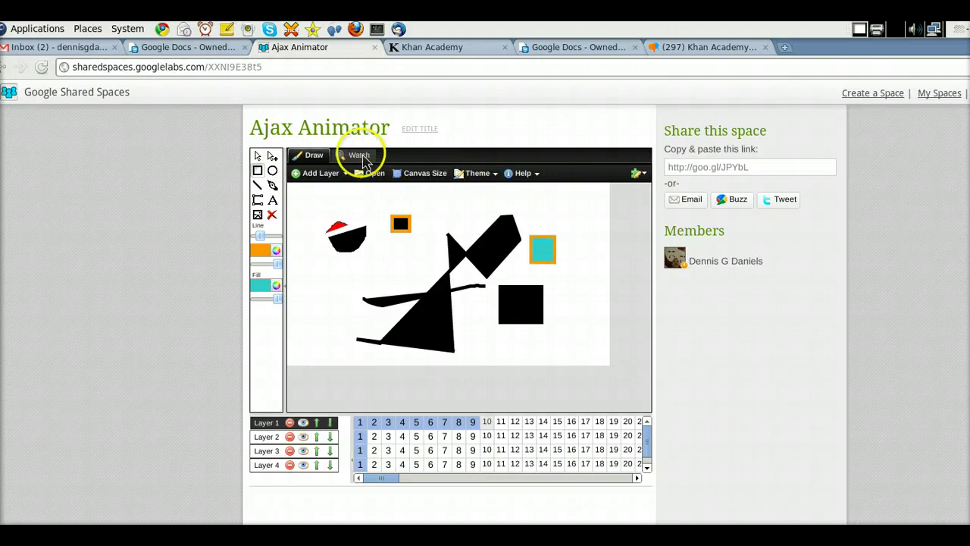
left_click(364, 157)
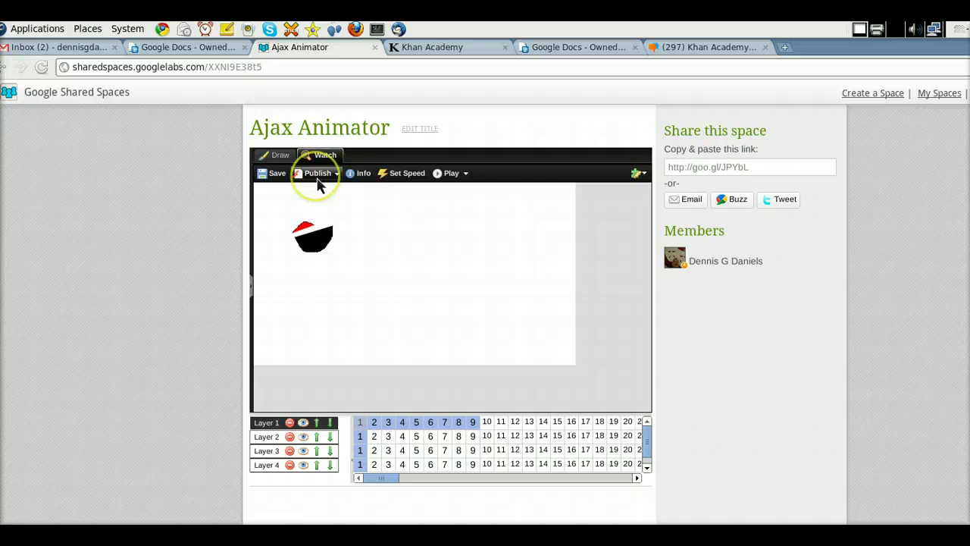
left_click(317, 180)
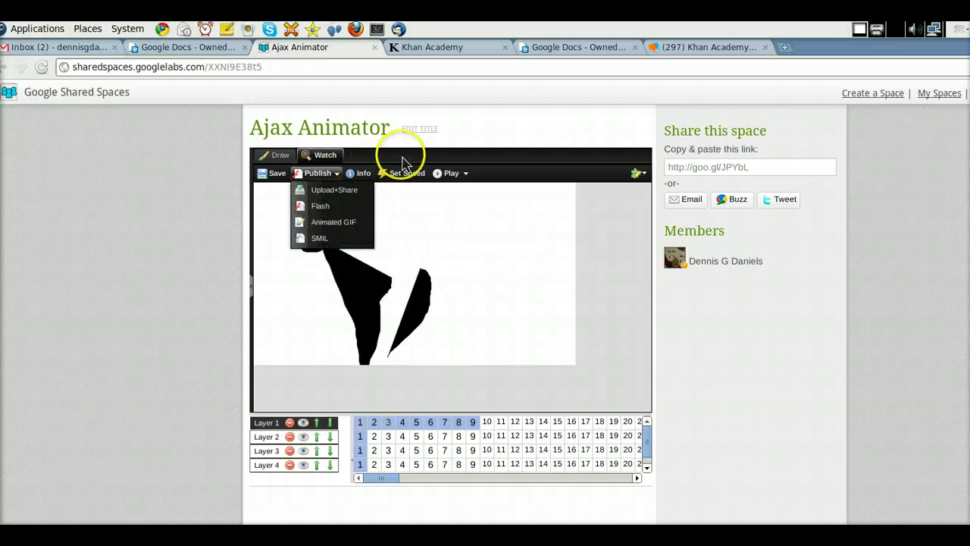
left_click(449, 173)
left_click(317, 174)
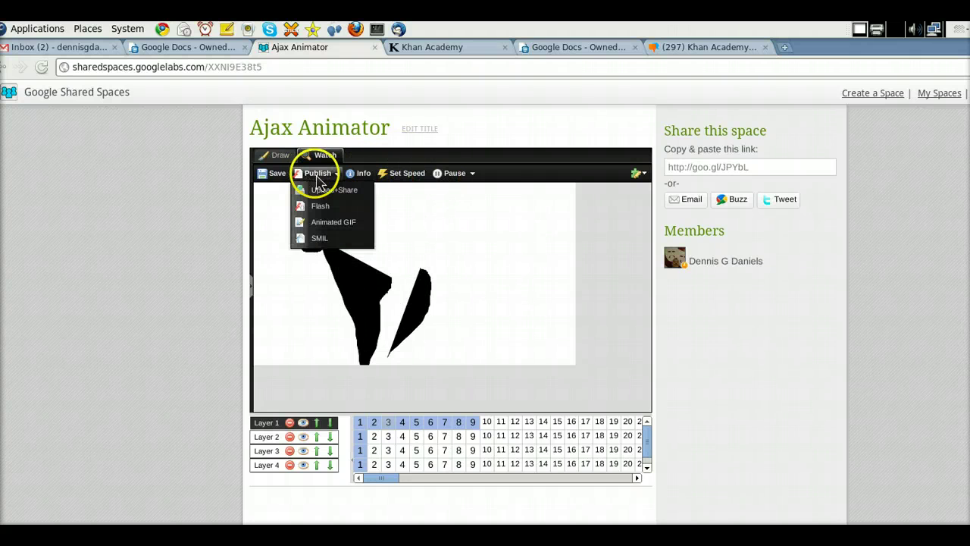
left_click(324, 221)
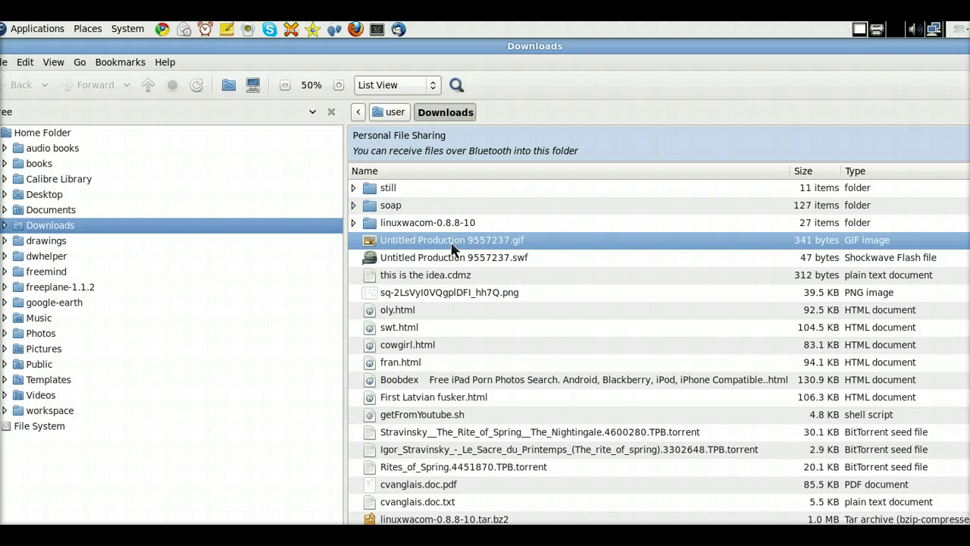
Open Untitled Production 9557237.gif from Downloads in Firefox via its right-click menu
right_click(450, 242)
left_click(423, 261)
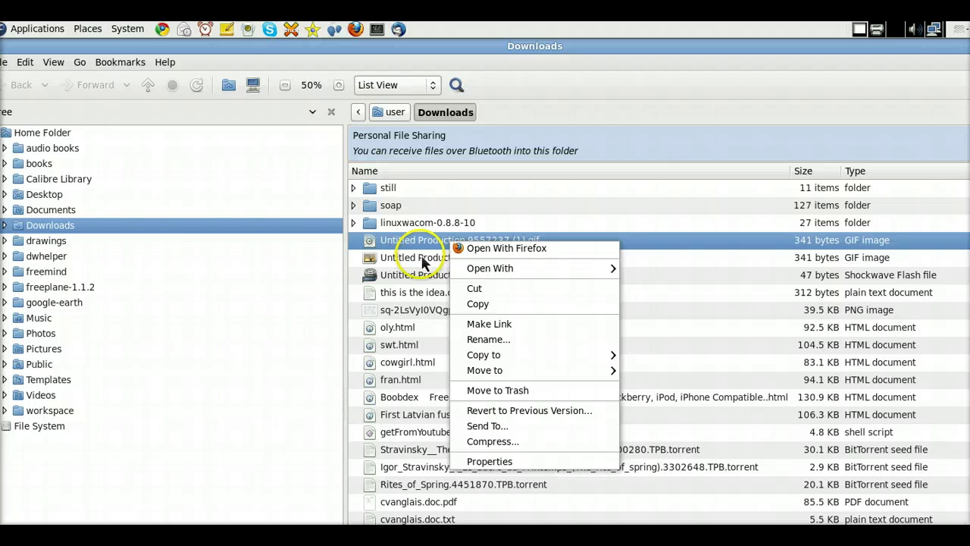
left_click(413, 259)
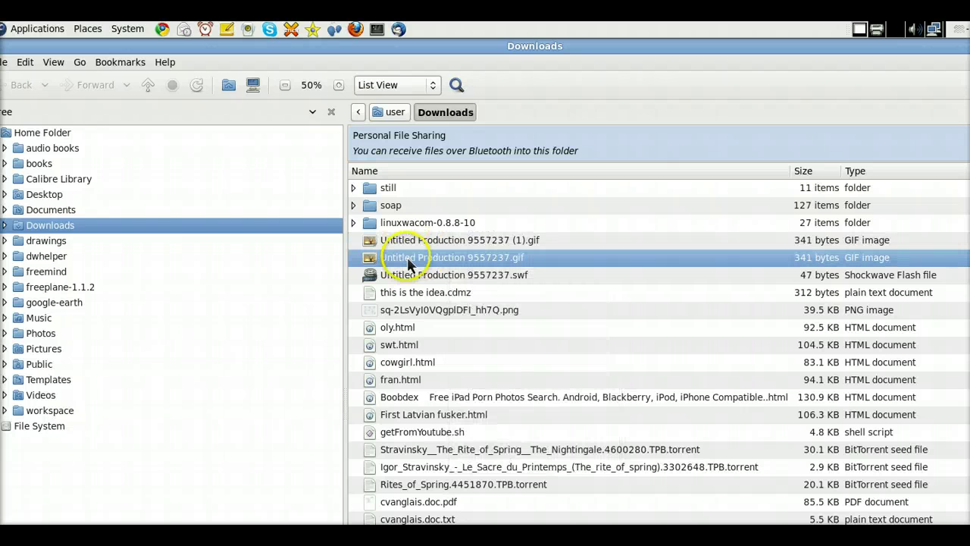
right_click(459, 267)
left_click(577, 368)
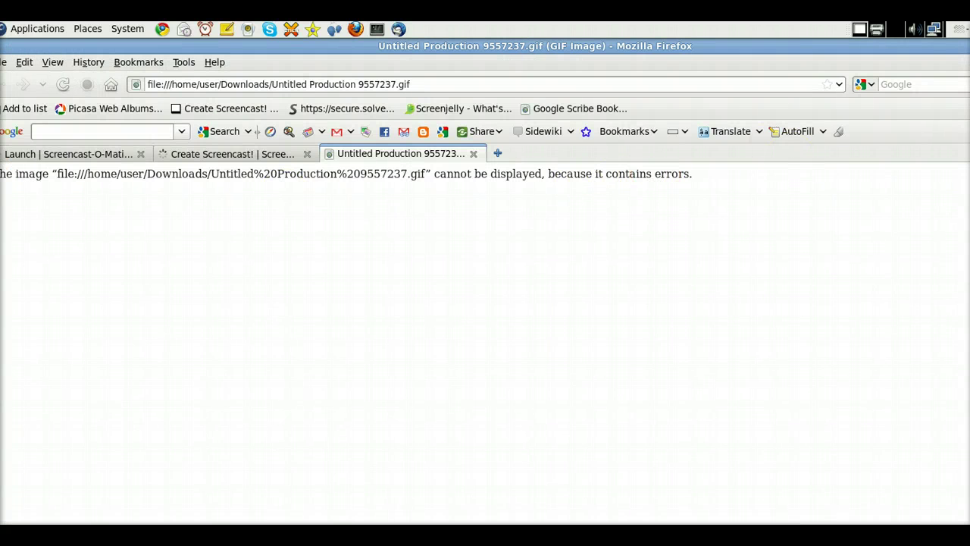
Back in the Downloads folder, open the exported SWF file with VLC media player
key("alt+Tab")
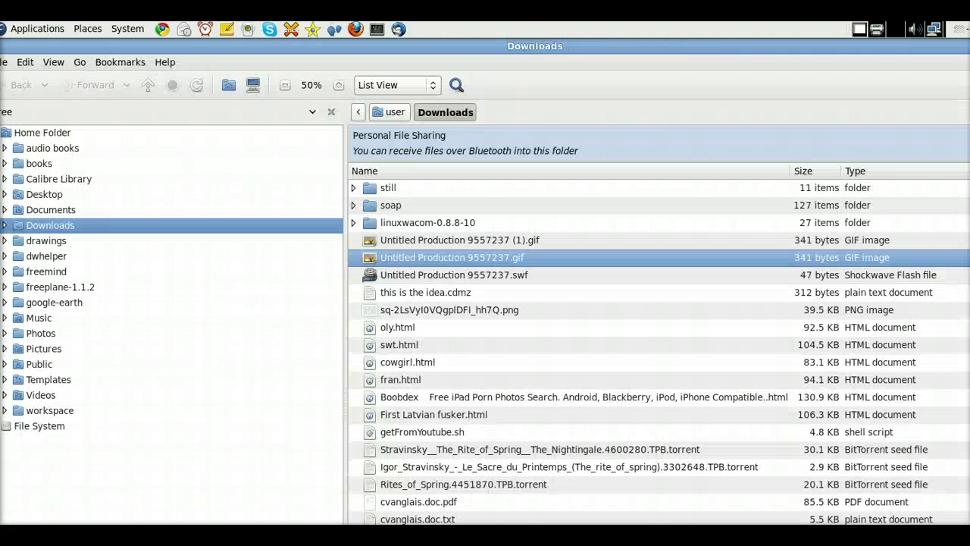
key("Down")
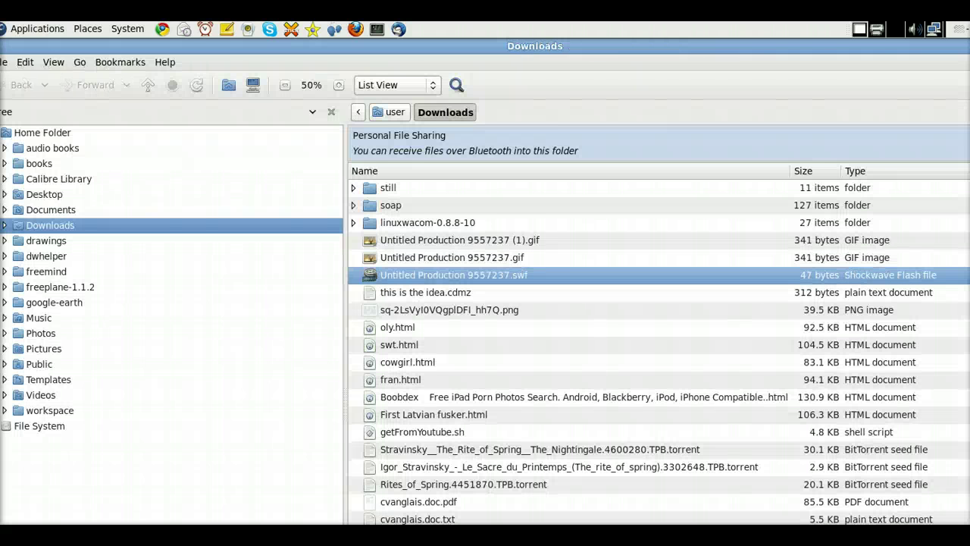
key("Menu")
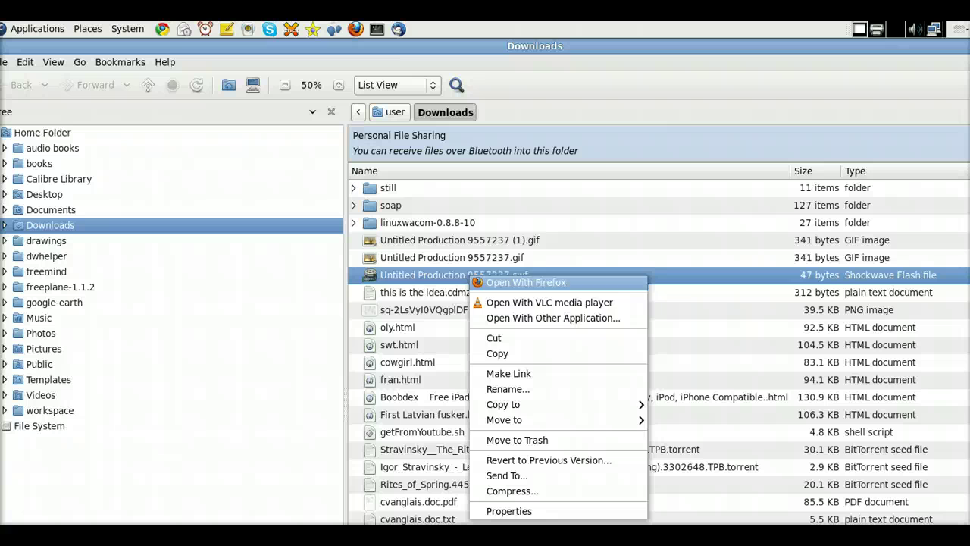
left_click(528, 303)
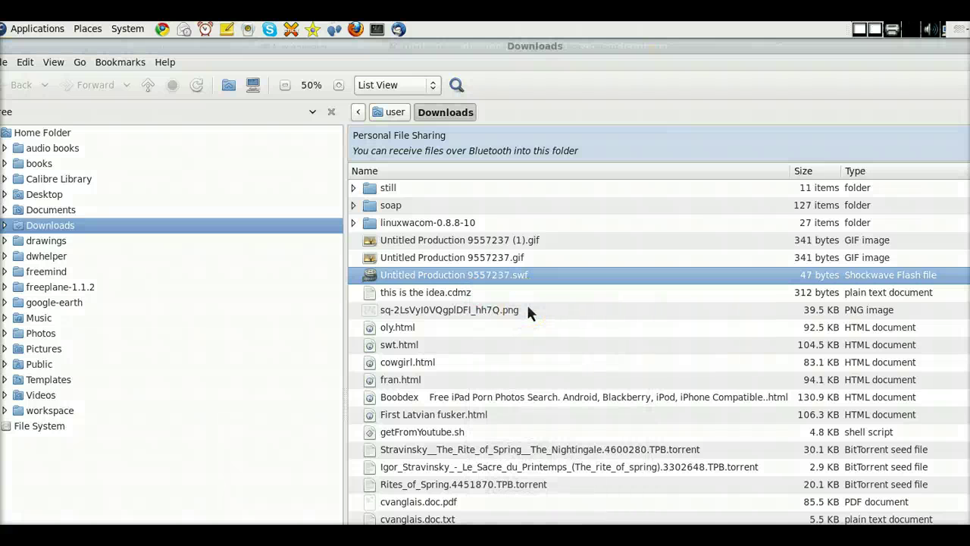